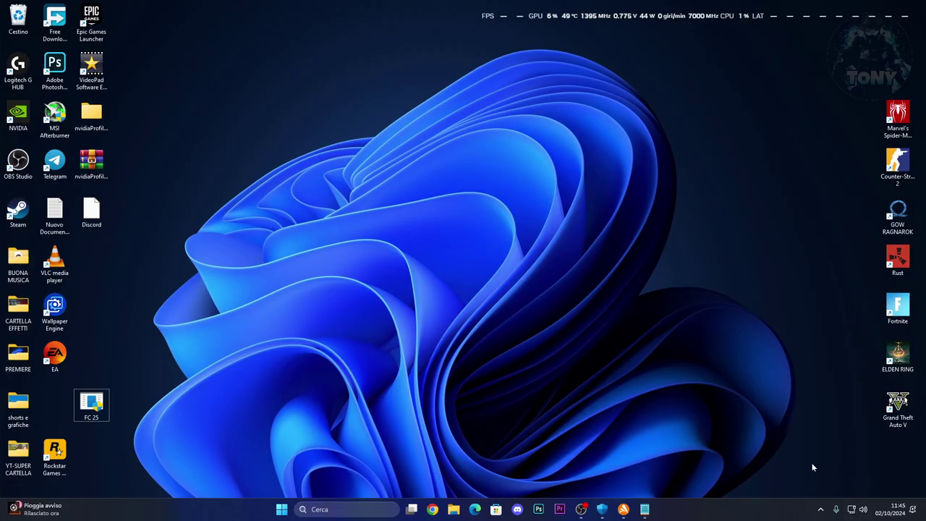
# - Open Windows Security and go to the Rete pubblica page under Protezione firewall e della rete
pyautogui.click(821, 510)
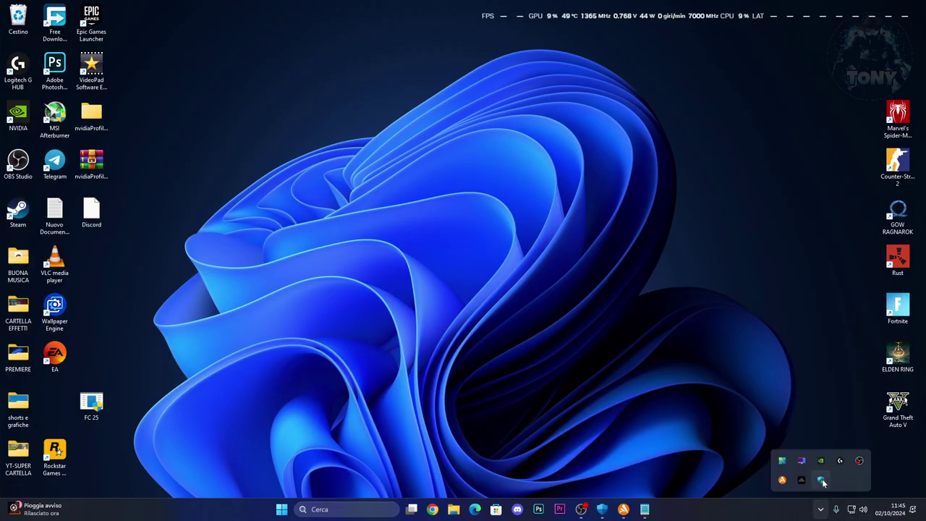
pyautogui.click(822, 481)
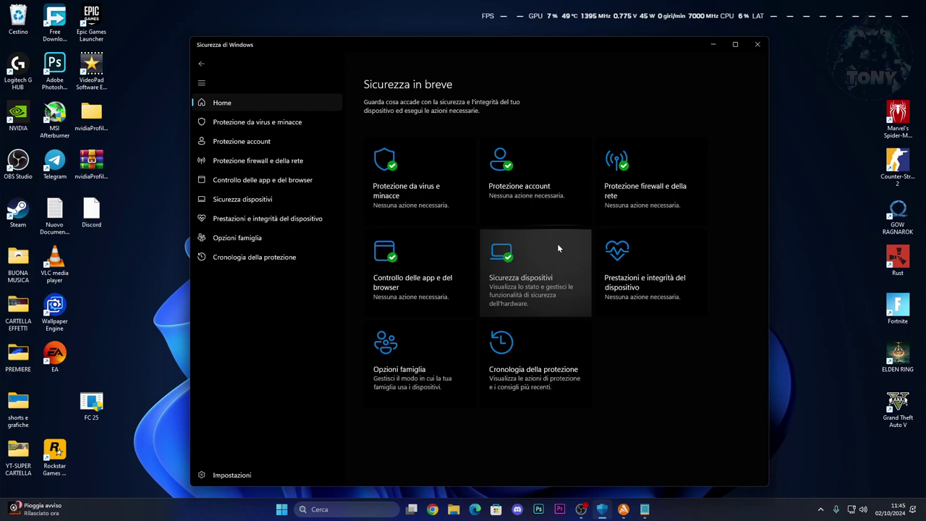
pyautogui.click(639, 185)
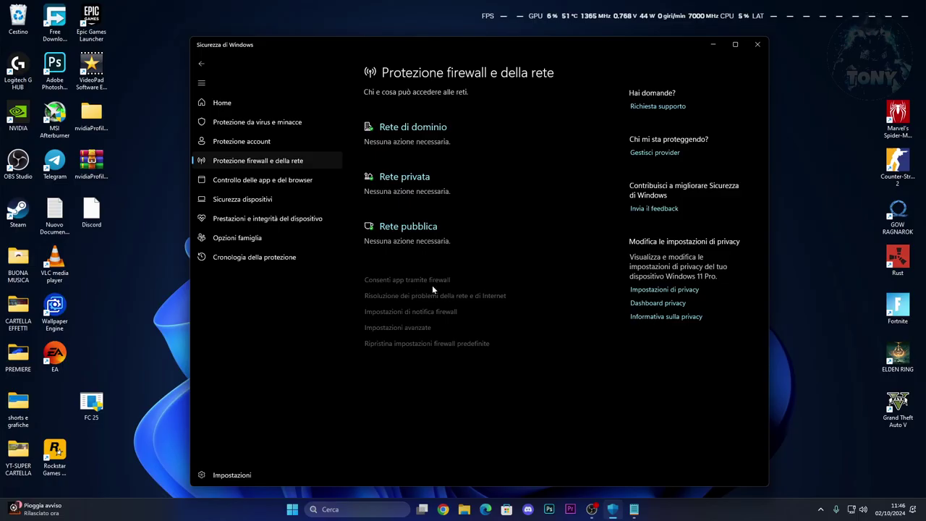
pyautogui.click(821, 510)
pyautogui.click(503, 347)
pyautogui.click(403, 230)
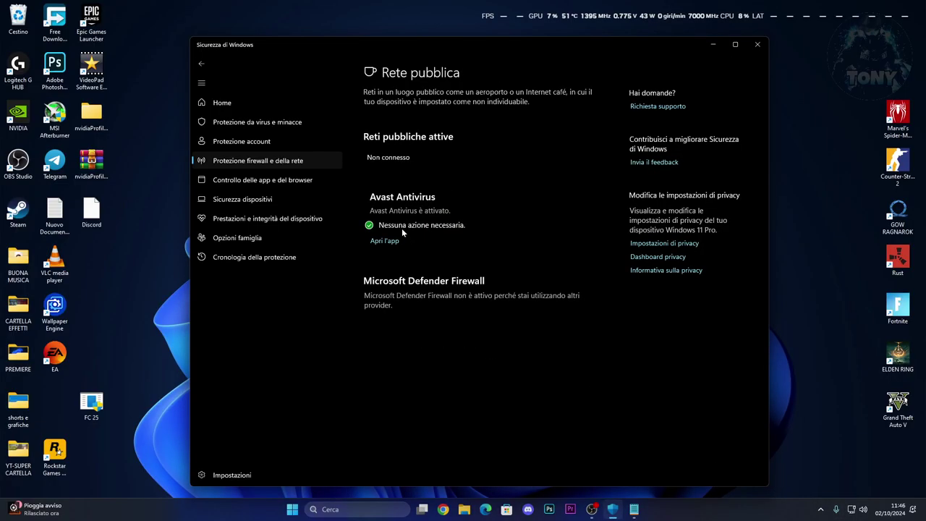
# - Open Avast from the Rete pubblica page and show its Firewall protection
pyautogui.click(391, 243)
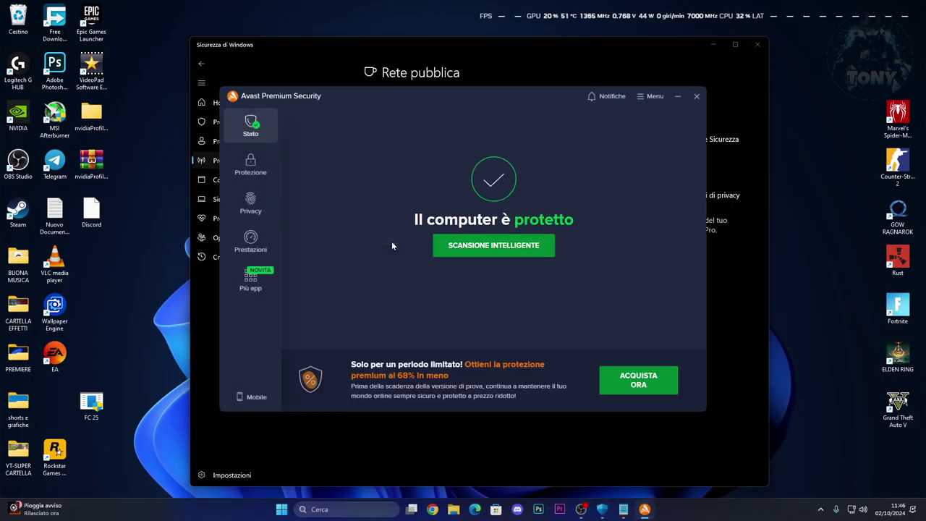
pyautogui.click(251, 165)
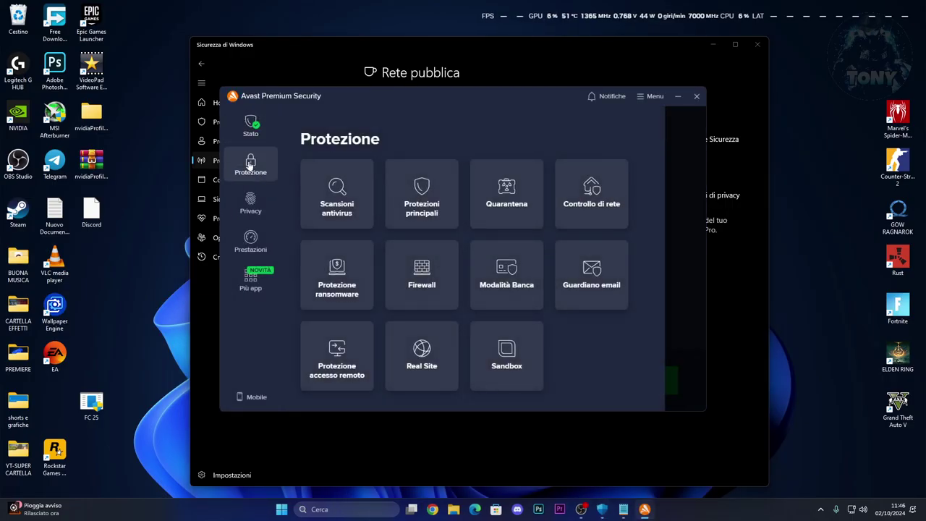
pyautogui.click(442, 282)
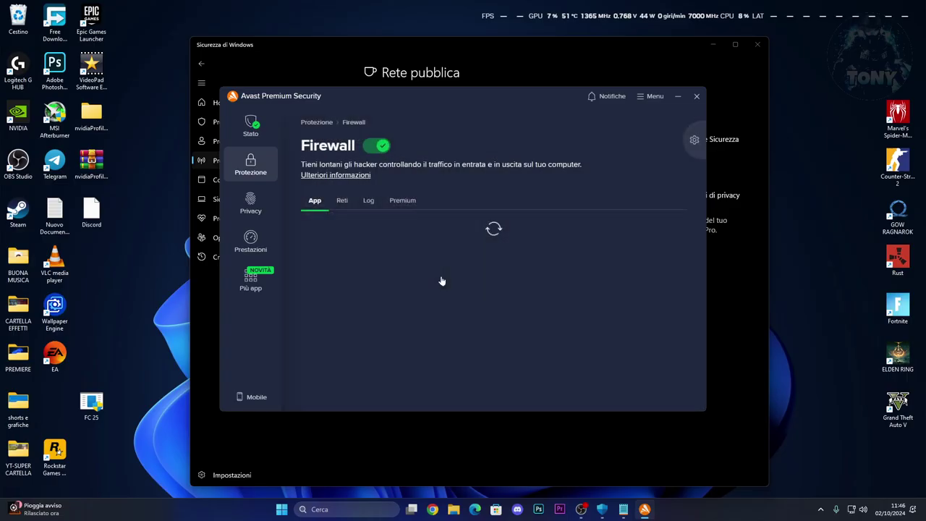
# - Move the Avast window aside, return Windows Security to the Protezione firewall e della rete overview, and locate FC 25 on the desktop
pyautogui.moveTo(471, 95); pyautogui.dragTo(771, 95)
pyautogui.click(200, 63)
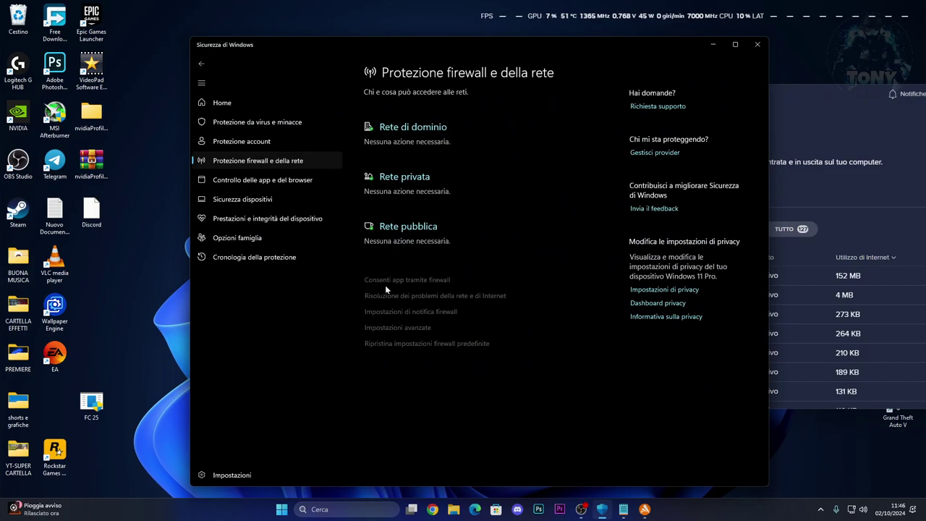
pyautogui.moveTo(825, 91); pyautogui.dragTo(804, 93)
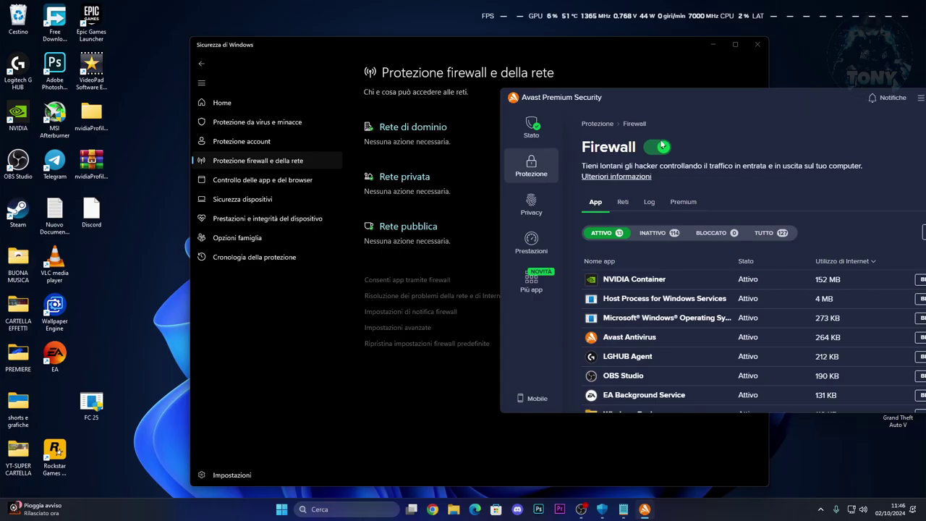
pyautogui.click(86, 413)
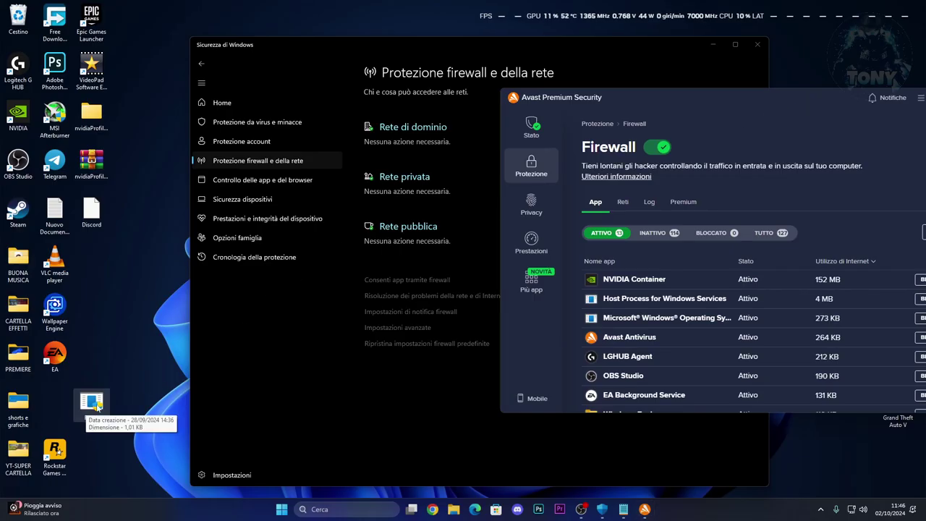
# - Allow the FC 25 executable from the Desktop folder as a new app in the Avast firewall
pyautogui.moveTo(739, 100); pyautogui.dragTo(548, 94)
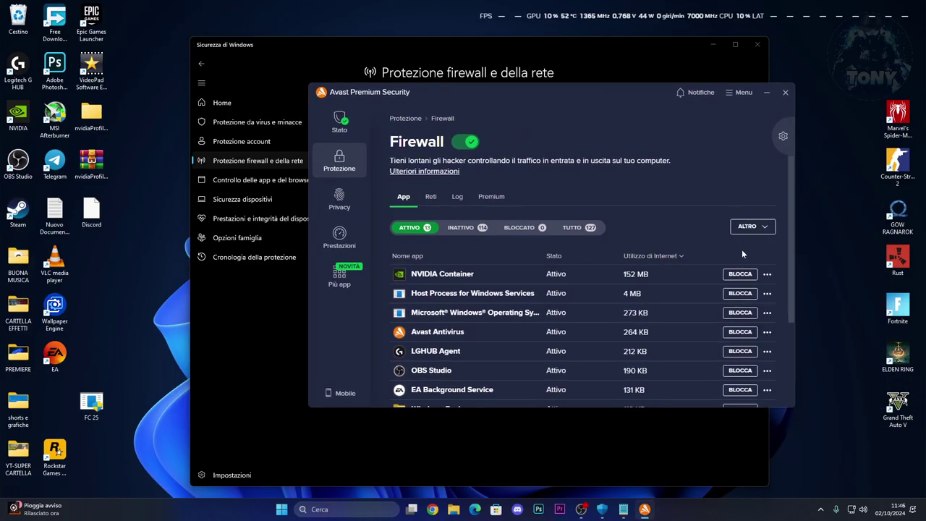
pyautogui.click(749, 227)
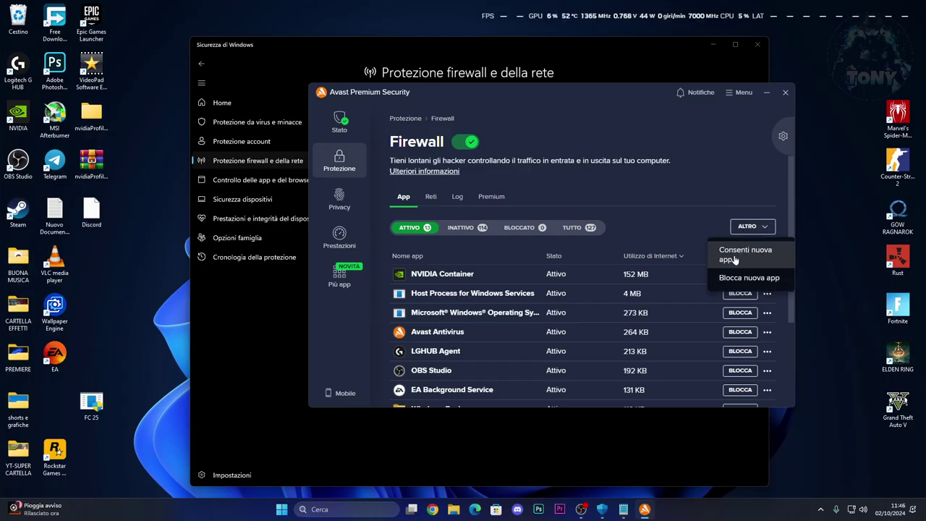
pyautogui.click(740, 261)
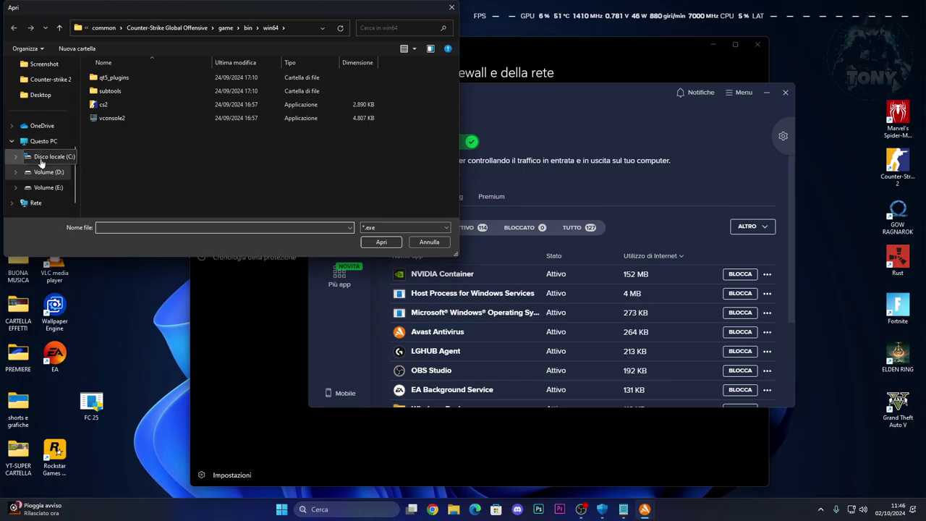
pyautogui.scroll(3, 42, 170)
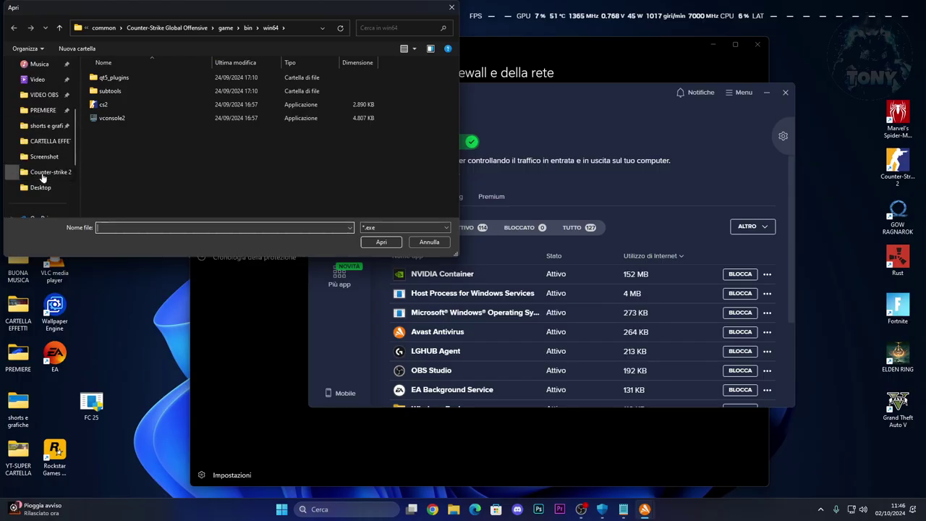
pyautogui.scroll(2, 41, 173)
pyautogui.click(40, 113)
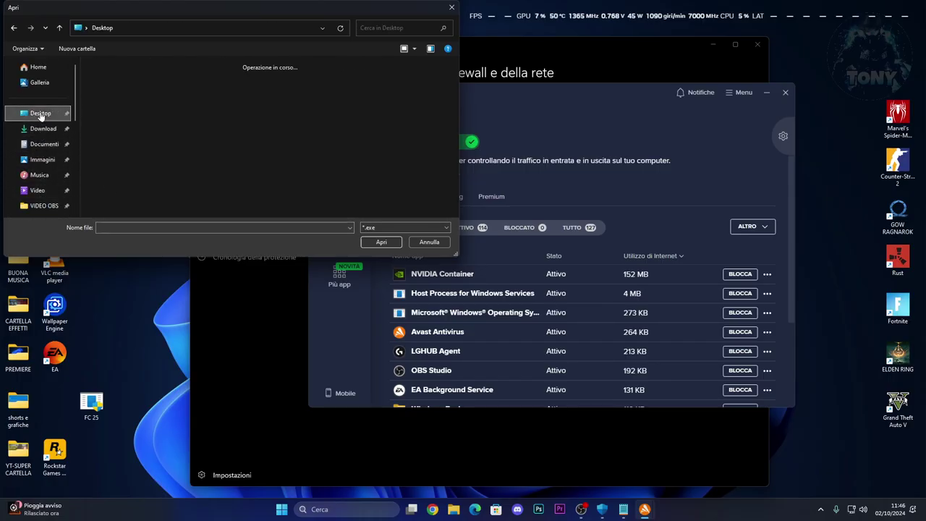
pyautogui.scroll(-1, 217, 145)
pyautogui.click(216, 110)
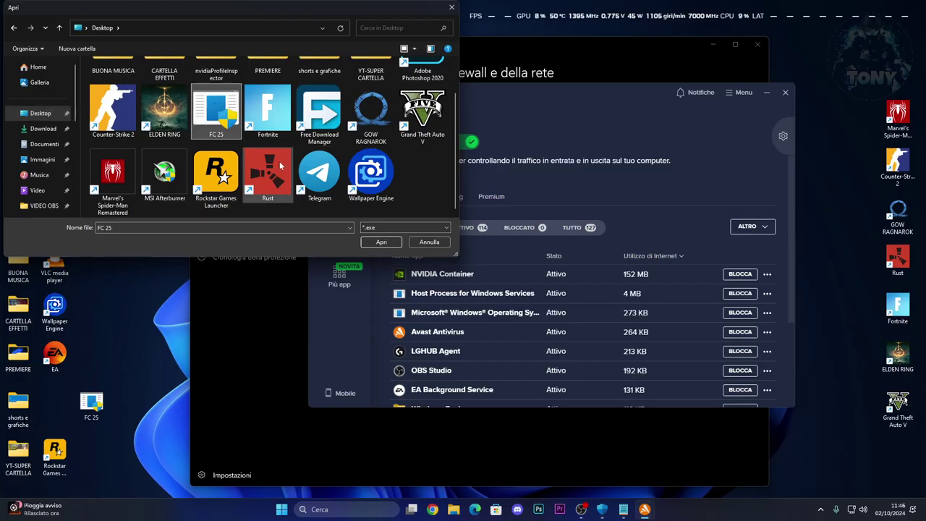
pyautogui.click(370, 243)
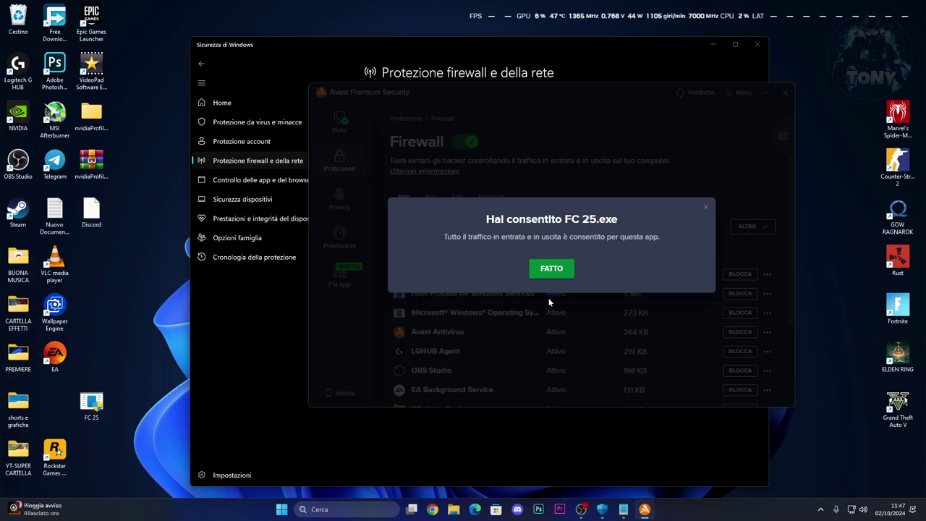
pyautogui.click(550, 276)
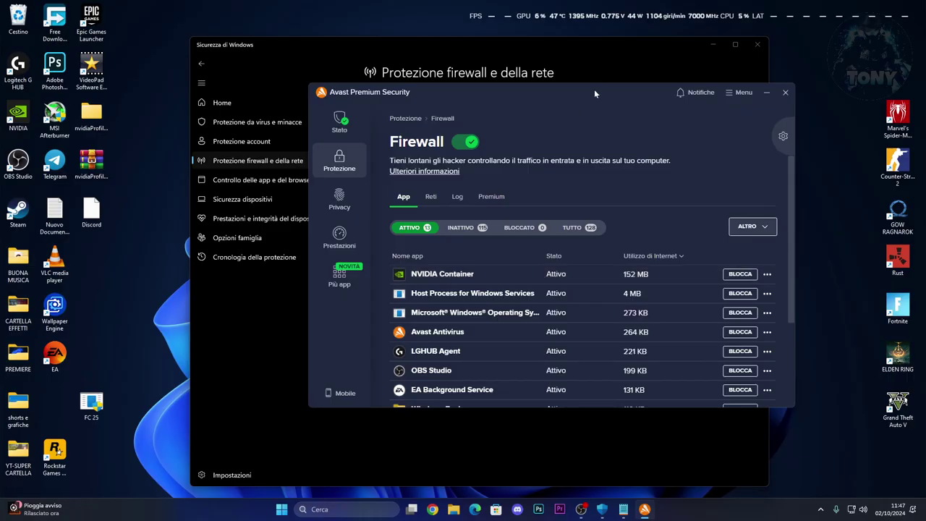
# - Clear the Avast window from the screen and close Windows Security
pyautogui.moveTo(592, 99); pyautogui.dragTo(572, 101)
pyautogui.click(753, 95)
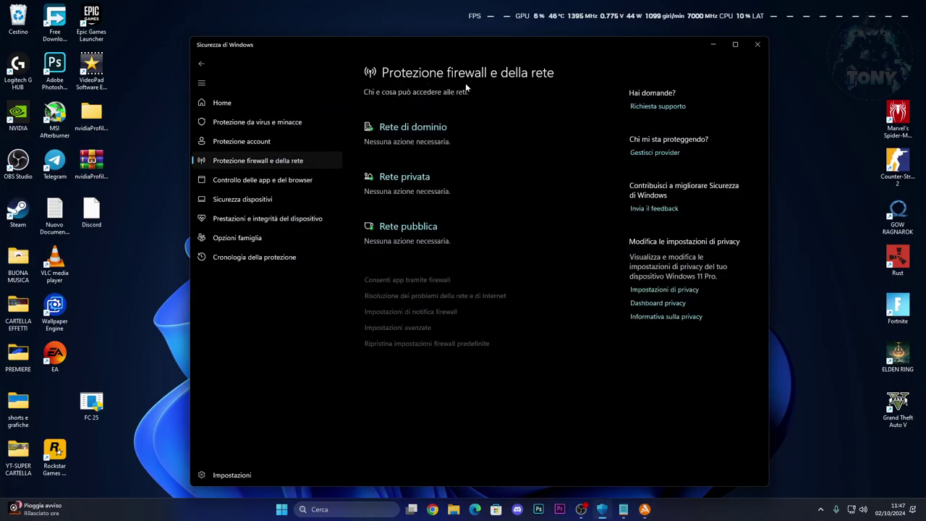
pyautogui.click(761, 46)
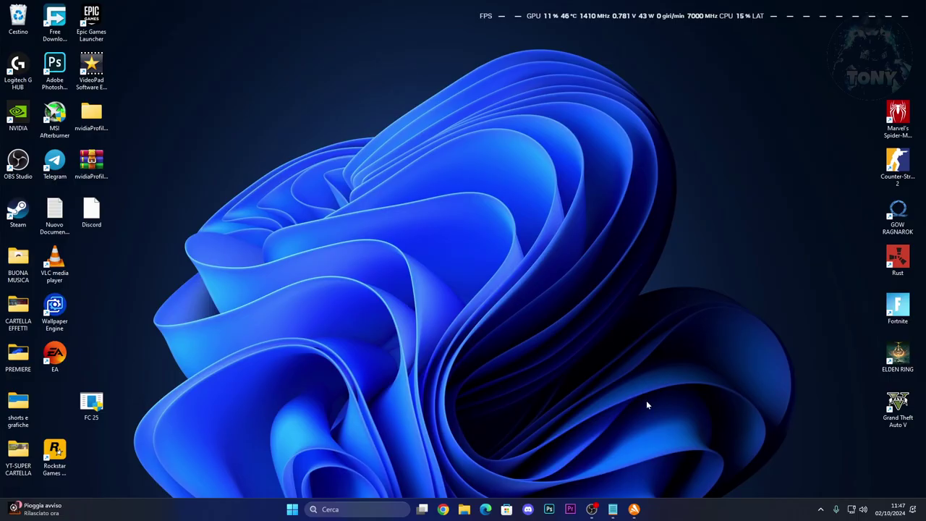
# - Find the Command Prompt with the search term CMD and run it as administrator
pyautogui.click(384, 510)
pyautogui.write('CMD')
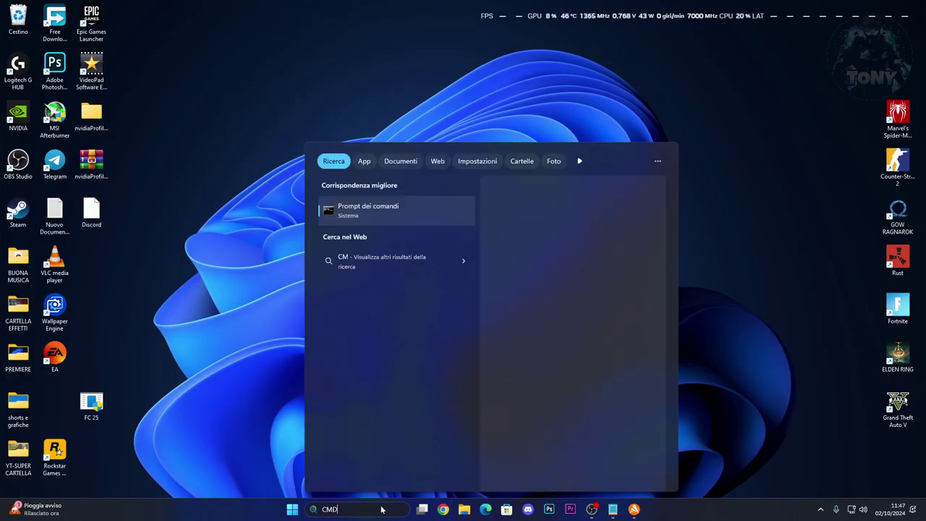
pyautogui.rightClick(363, 216)
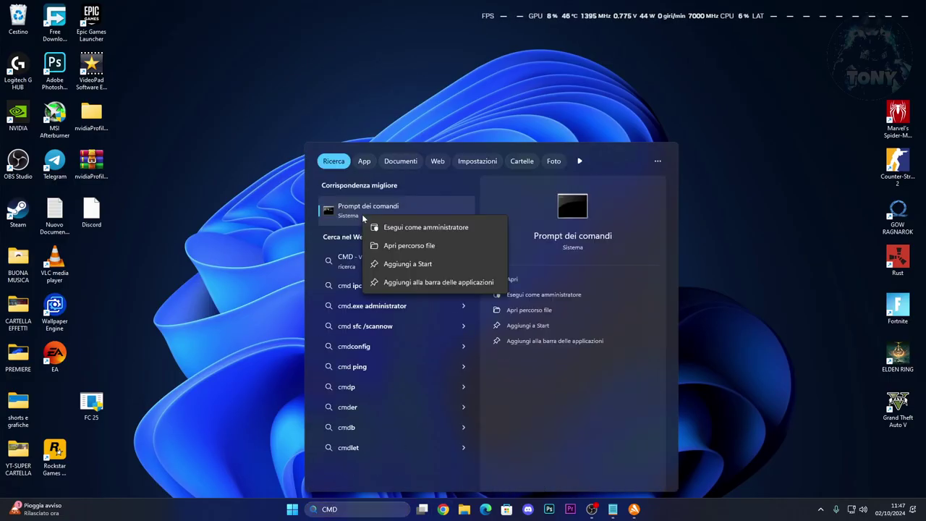
pyautogui.click(390, 227)
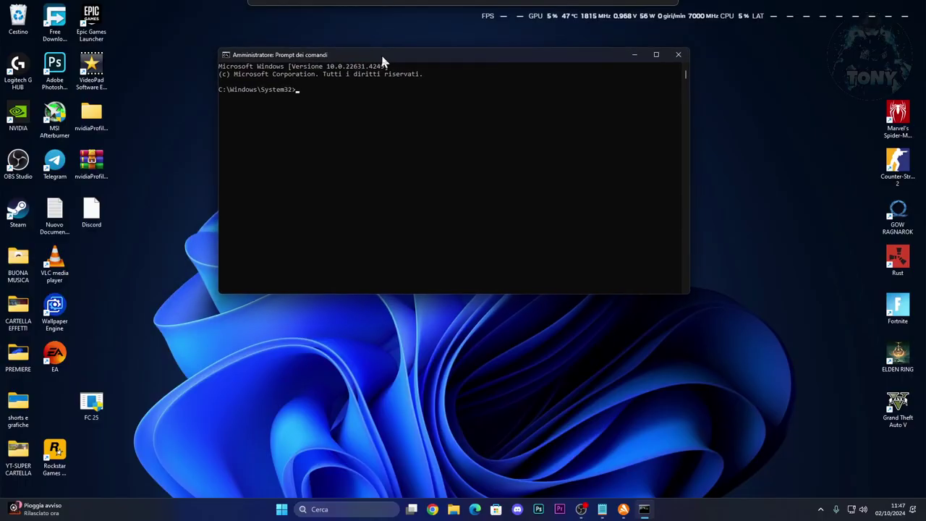
pyautogui.moveTo(381, 63); pyautogui.dragTo(375, 79)
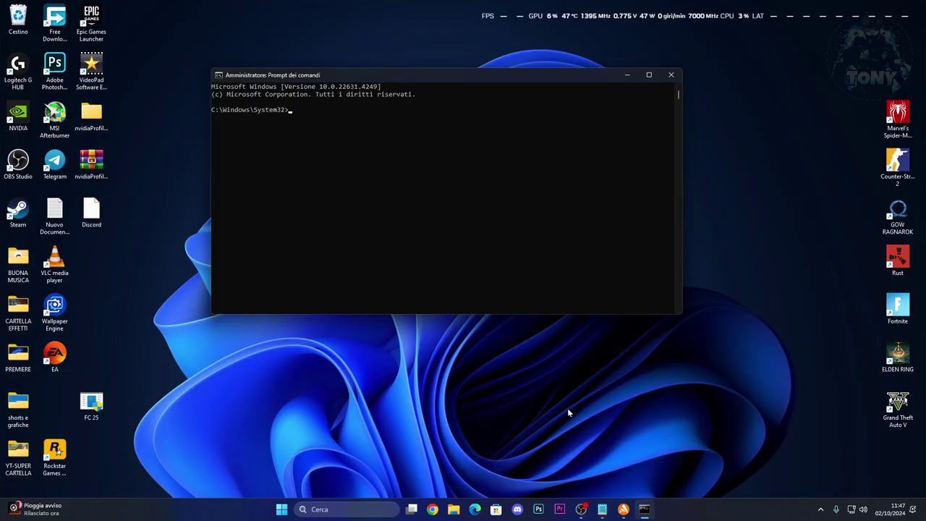
# - Copy ipconfig /release from the text document and run it in the administrator Command Prompt
pyautogui.click(603, 513)
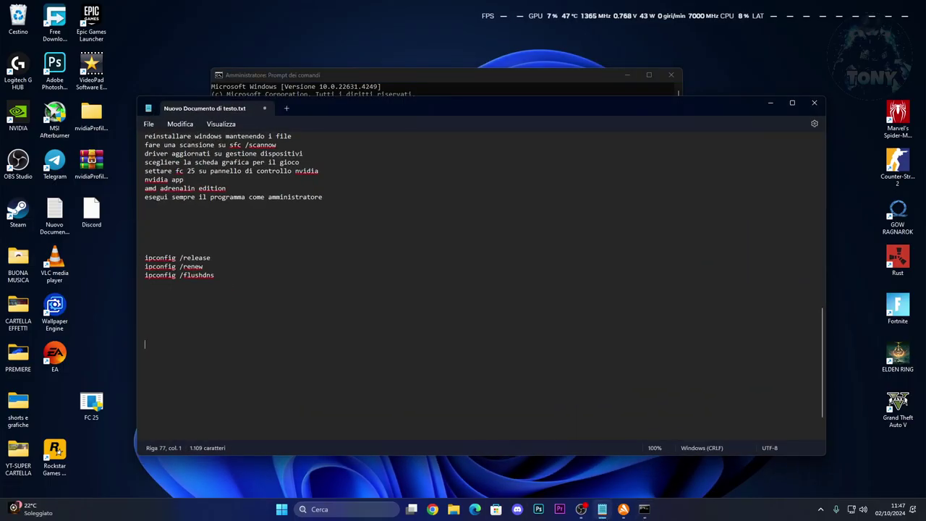
pyautogui.moveTo(145, 258); pyautogui.dragTo(204, 264)
pyautogui.hotkey('ctrl', 'c')
pyautogui.rightClick(204, 263)
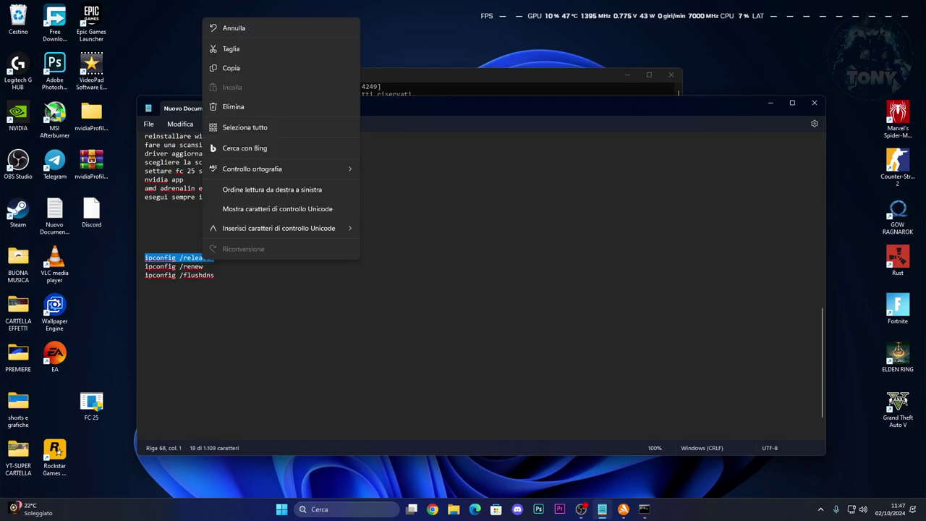
pyautogui.click(231, 68)
pyautogui.click(771, 103)
pyautogui.moveTo(510, 76); pyautogui.dragTo(577, 86)
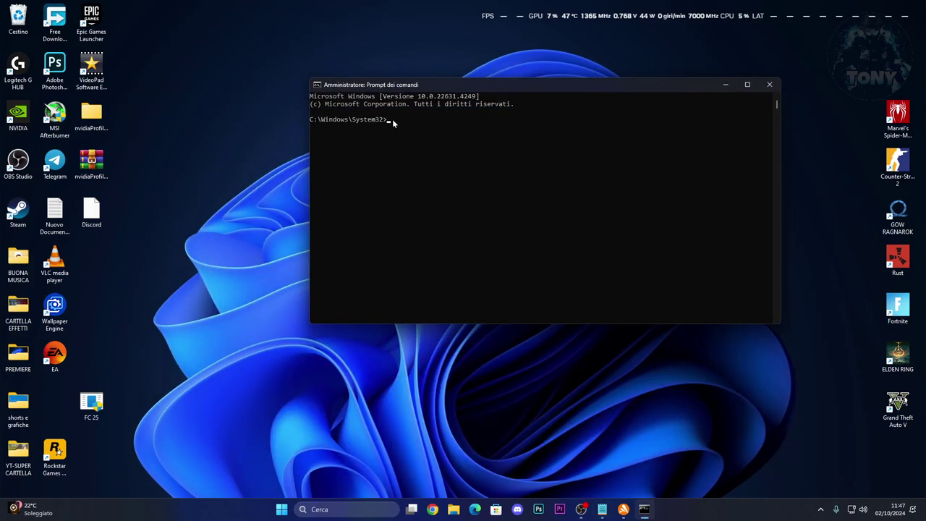
pyautogui.hotkey('ctrl', 'v')
pyautogui.press('Return')
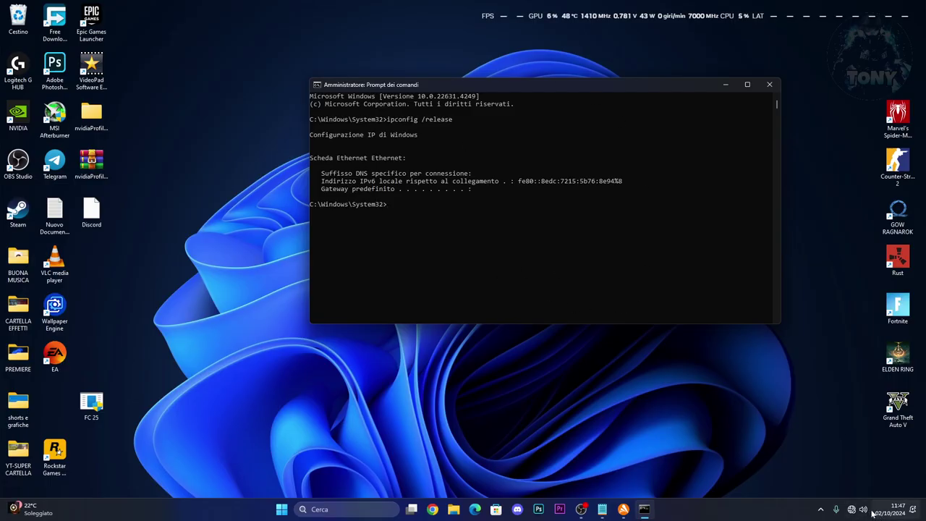
# - Copy ipconfig /renew from the text document and run it in the Command Prompt
pyautogui.click(602, 509)
pyautogui.moveTo(205, 267); pyautogui.dragTo(149, 272)
pyautogui.hotkey('ctrl', 'c')
pyautogui.rightClick(149, 272)
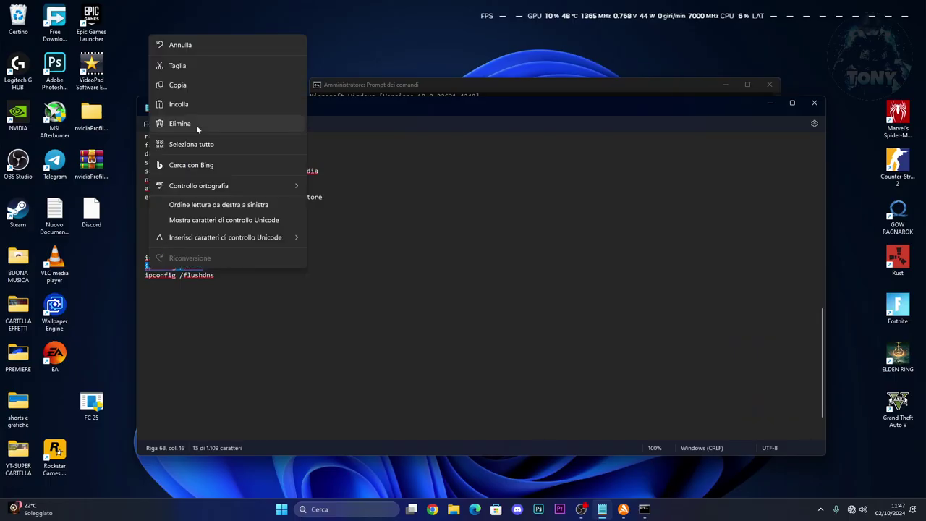
pyautogui.click(175, 84)
pyautogui.hotkey('alt', 'Tab')
pyautogui.hotkey('ctrl', 'v')
pyautogui.press('Return')
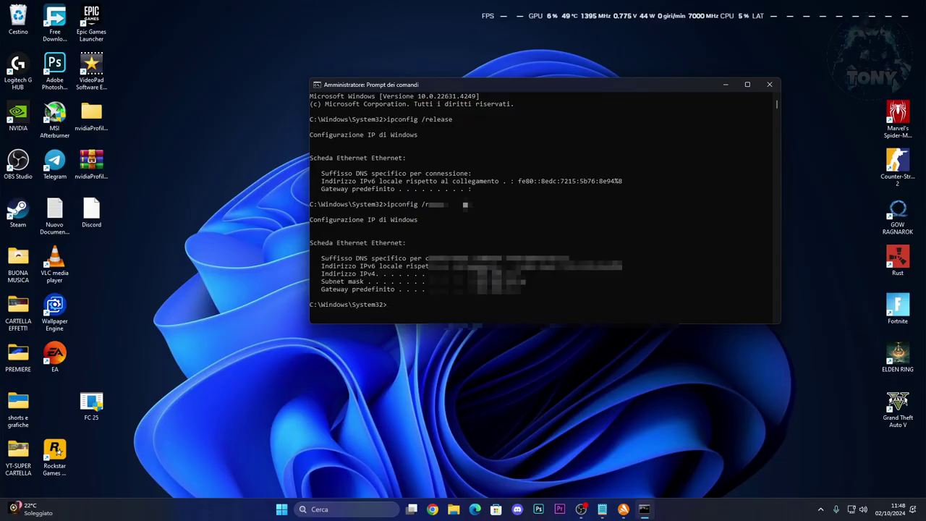
# - Copy ipconfig /flushdns from the text document, run it in the Command Prompt, and close the console window
pyautogui.click(602, 509)
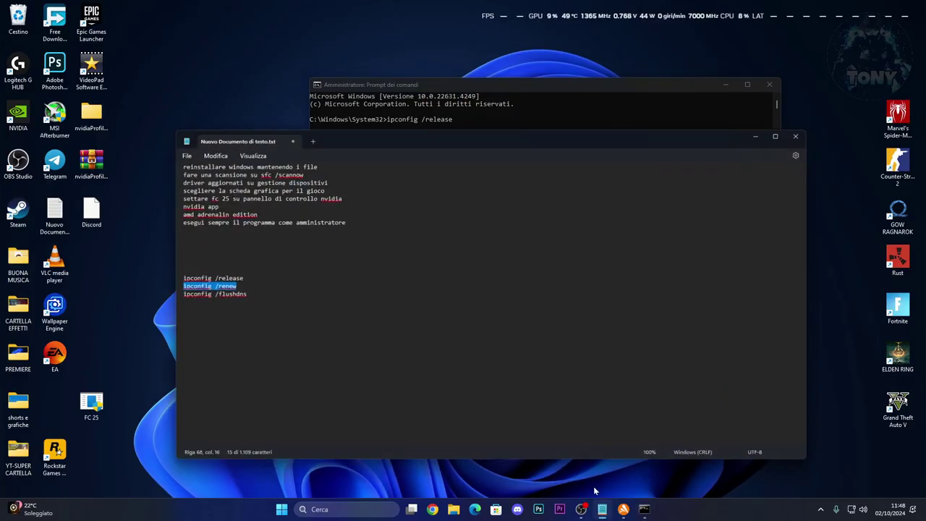
pyautogui.moveTo(145, 276); pyautogui.dragTo(215, 276)
pyautogui.hotkey('ctrl', 'c')
pyautogui.rightClick(156, 278)
pyautogui.click(239, 92)
pyautogui.click(772, 104)
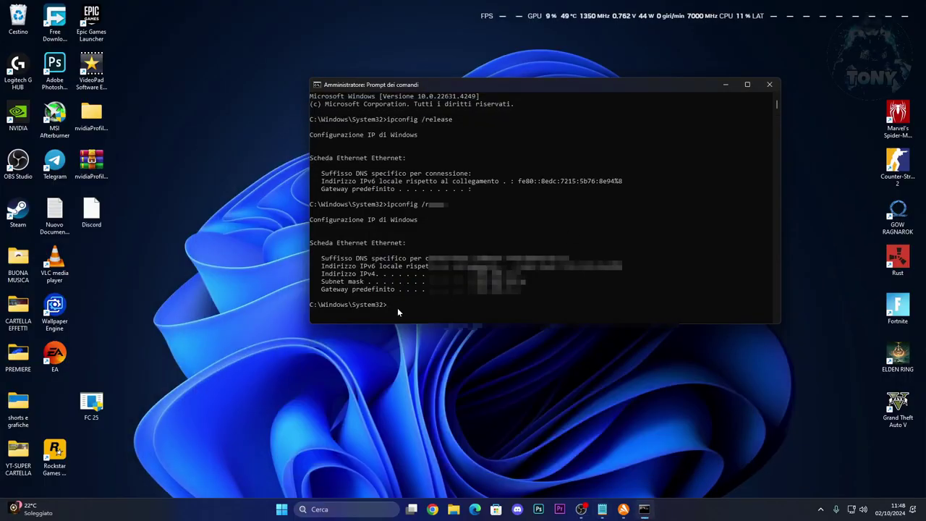
pyautogui.rightClick(397, 308)
pyautogui.press('Return')
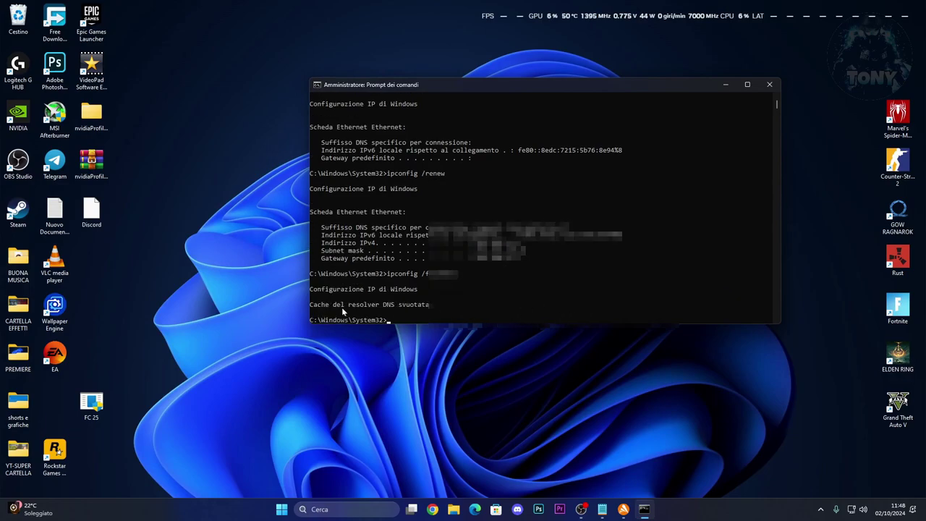
pyautogui.click(770, 84)
# - Open the properties of the Ethernet adapter through Impostazioni di rete avanzate in the Windows network settings
pyautogui.rightClick(854, 511)
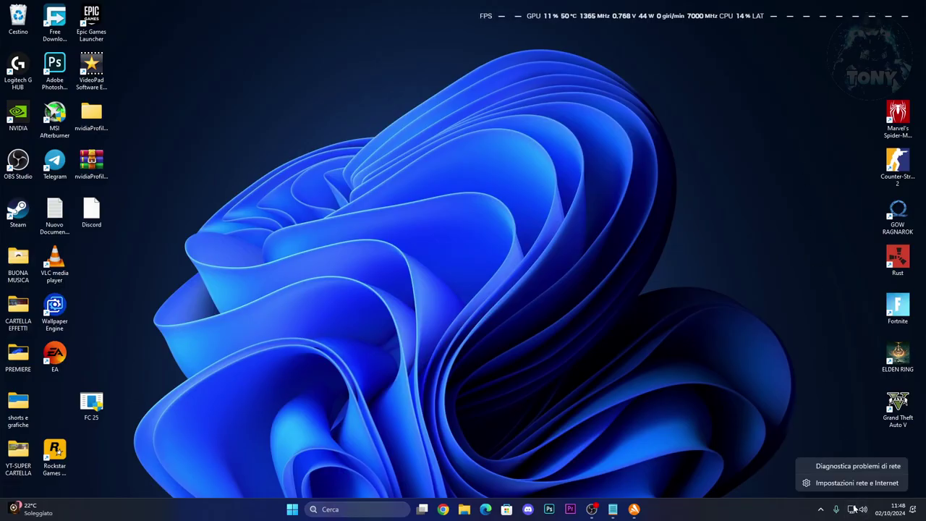
pyautogui.click(843, 483)
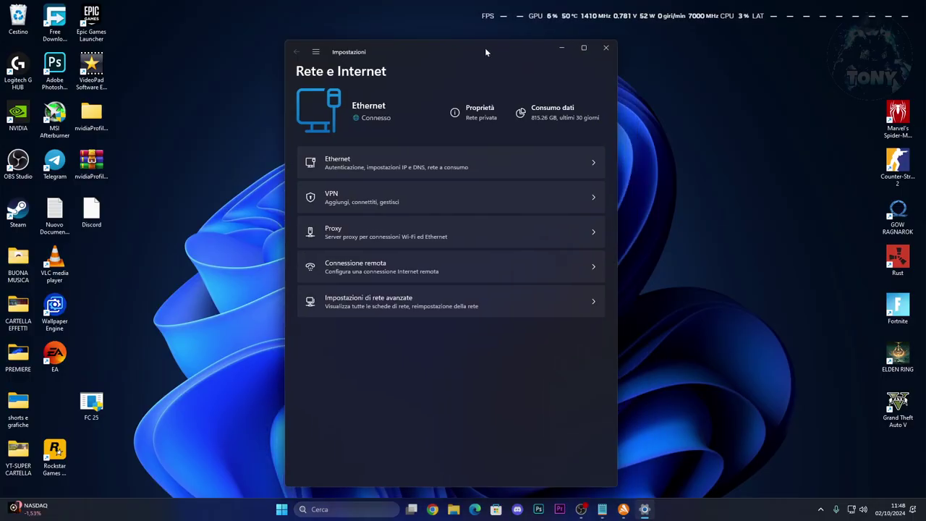
pyautogui.click(430, 295)
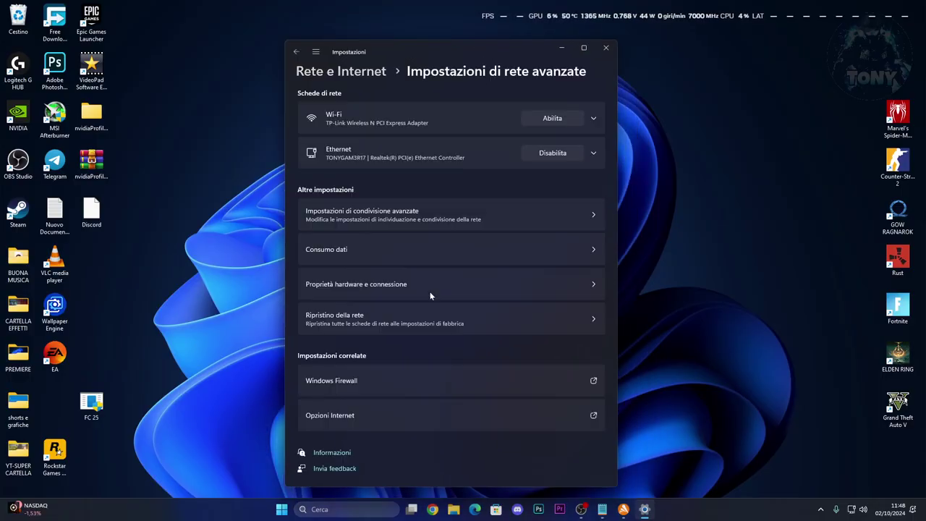
pyautogui.click(593, 152)
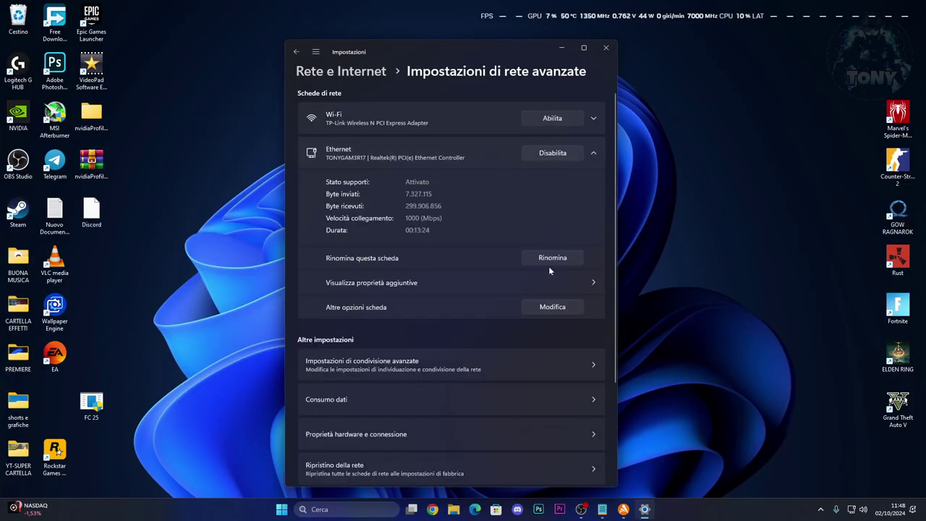
pyautogui.click(547, 310)
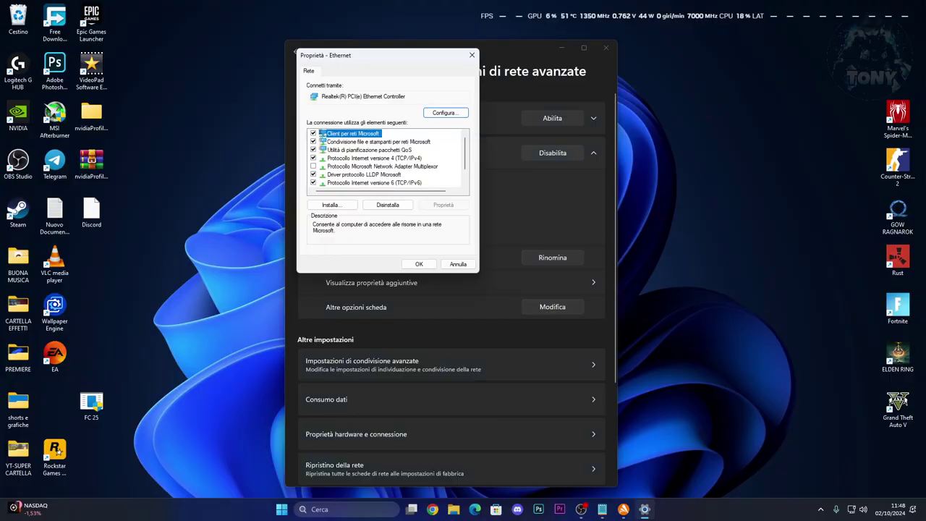
# - Open the properties of Protocollo Internet versione 4 (TCP/IPv4) and place the dialog beside the Ethernet properties
pyautogui.moveTo(398, 61); pyautogui.dragTo(377, 63)
pyautogui.click(369, 164)
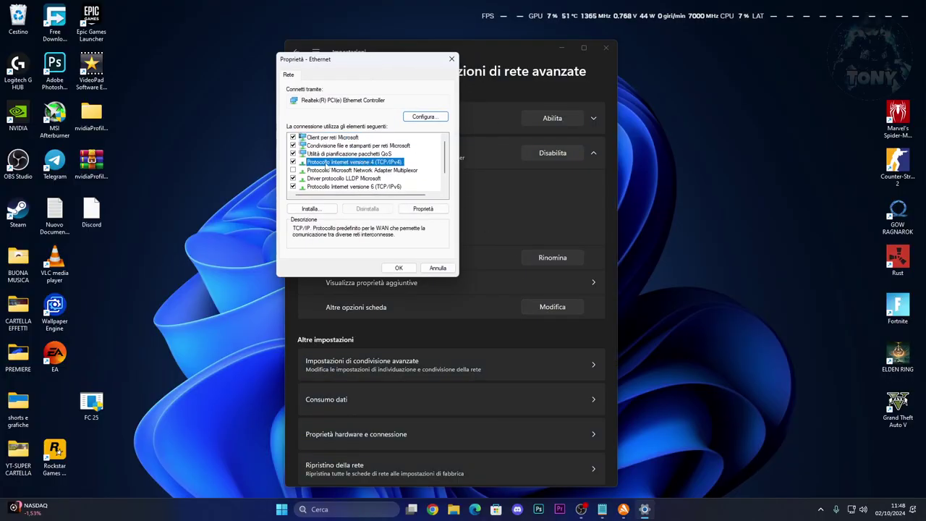
pyautogui.doubleClick(372, 165)
pyautogui.moveTo(371, 96); pyautogui.dragTo(574, 92)
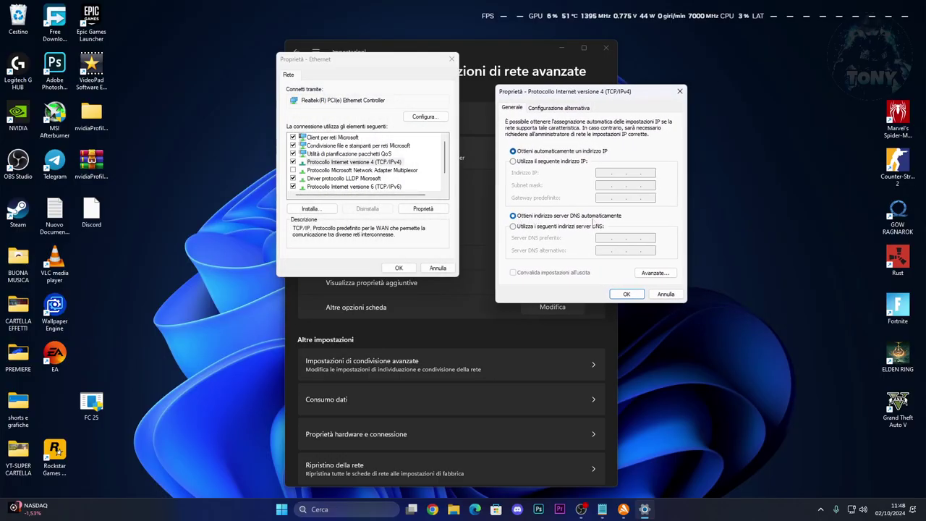
# - Try manual DNS server addresses for IPv4, entering 1.1.1.1 as the preferred DNS server
pyautogui.click(513, 227)
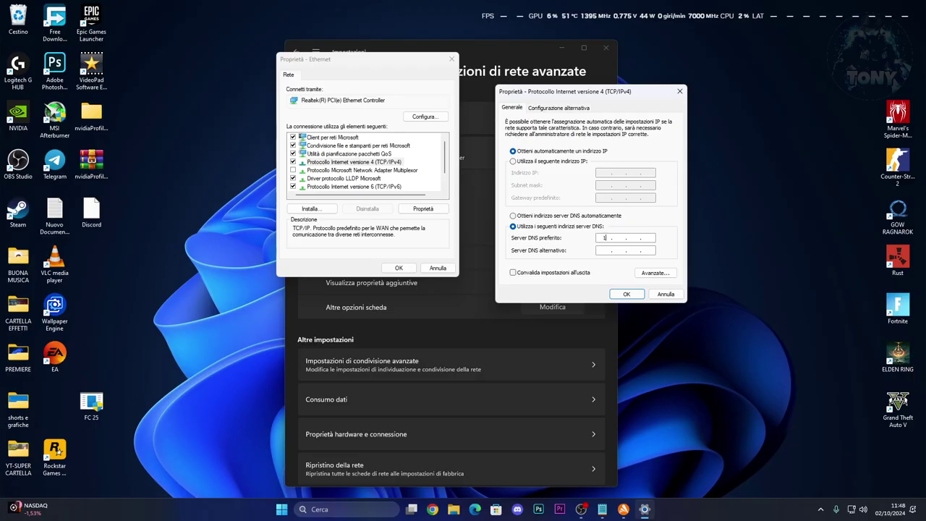
pyautogui.write('1.1.1')
pyautogui.write('1.')
# - Set IPv4 to obtain the DNS server address automatically and accept both the IPv4 and Ethernet properties
pyautogui.click(514, 216)
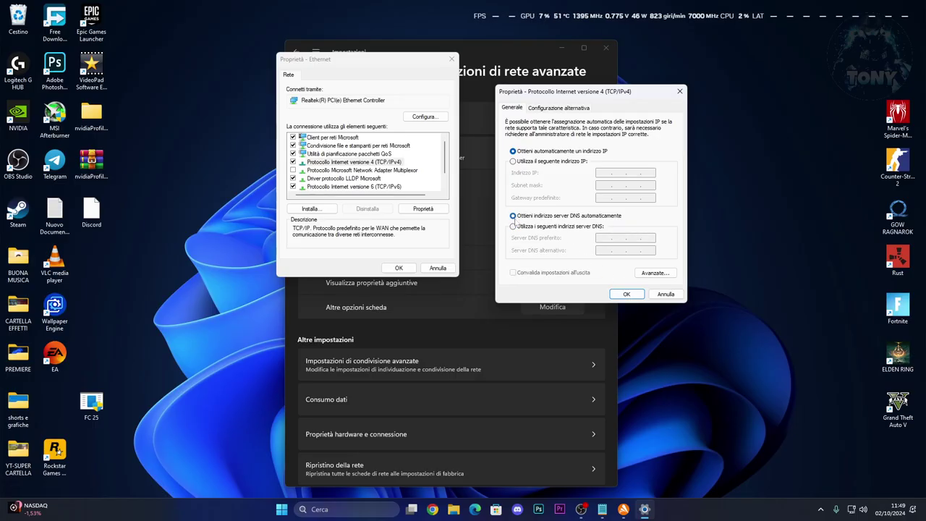
pyautogui.click(627, 294)
pyautogui.click(417, 267)
# - View the network reset page (Ripristino della rete) in the advanced network settings, and close Settings without resetting
pyautogui.moveTo(463, 49); pyautogui.dragTo(437, 56)
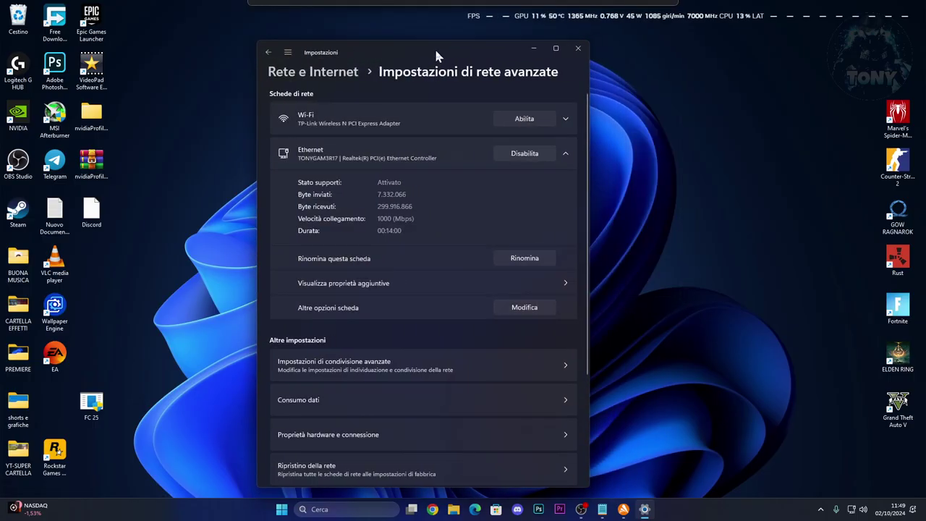
pyautogui.scroll(-3, 422, 250)
pyautogui.click(399, 323)
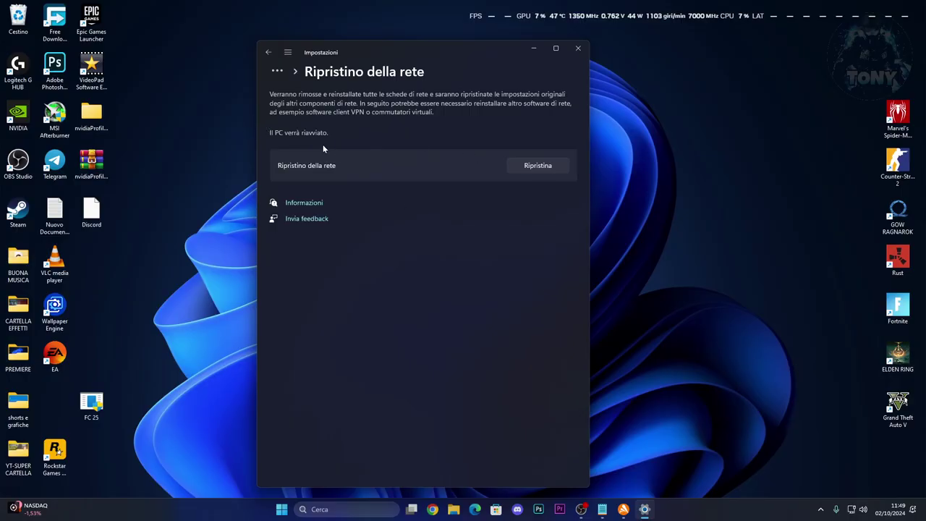
pyautogui.click(577, 49)
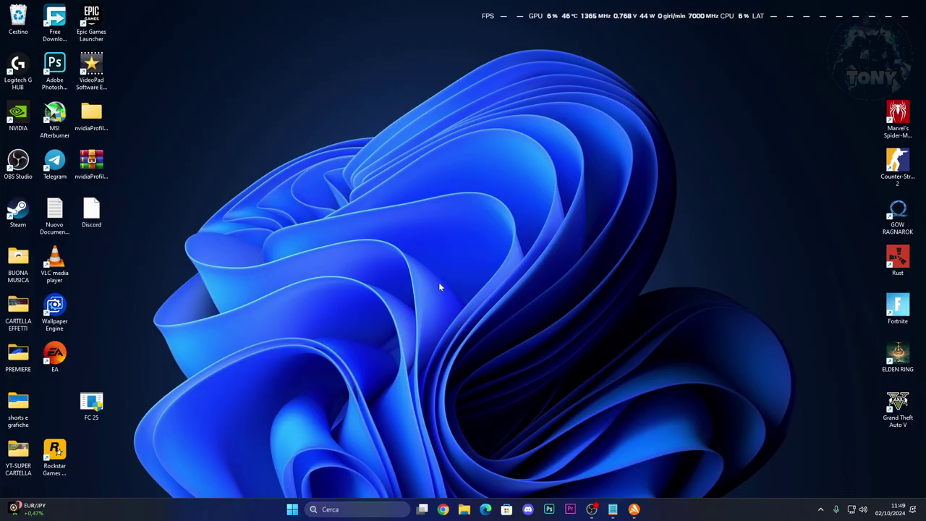
# - Find the Esegui (Run) dialog through Windows search and use it to open %appdata%
pyautogui.click(356, 510)
pyautogui.write('ese')
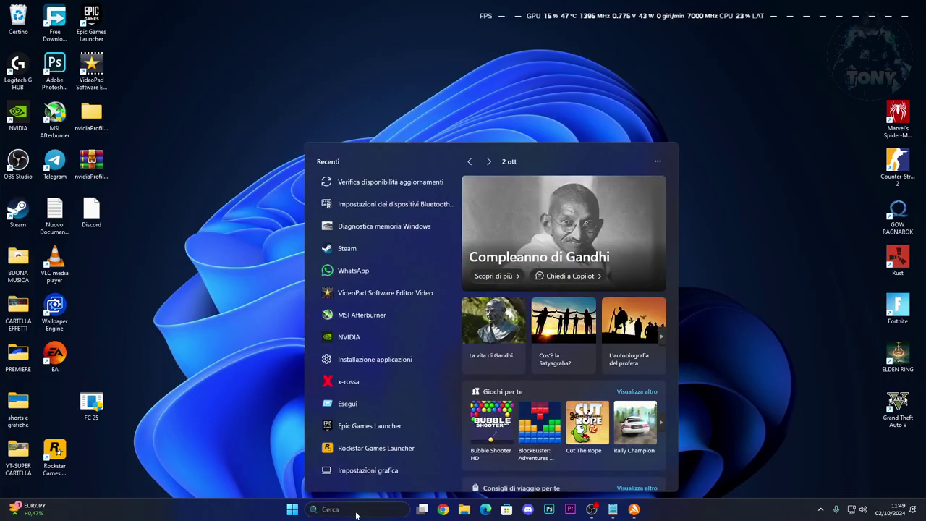
pyautogui.press('Return')
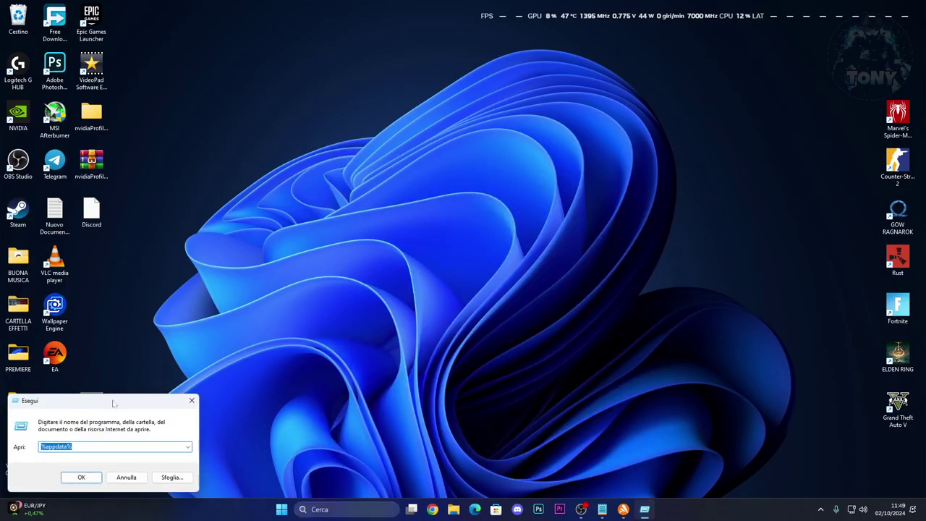
pyautogui.write('%appdata%')
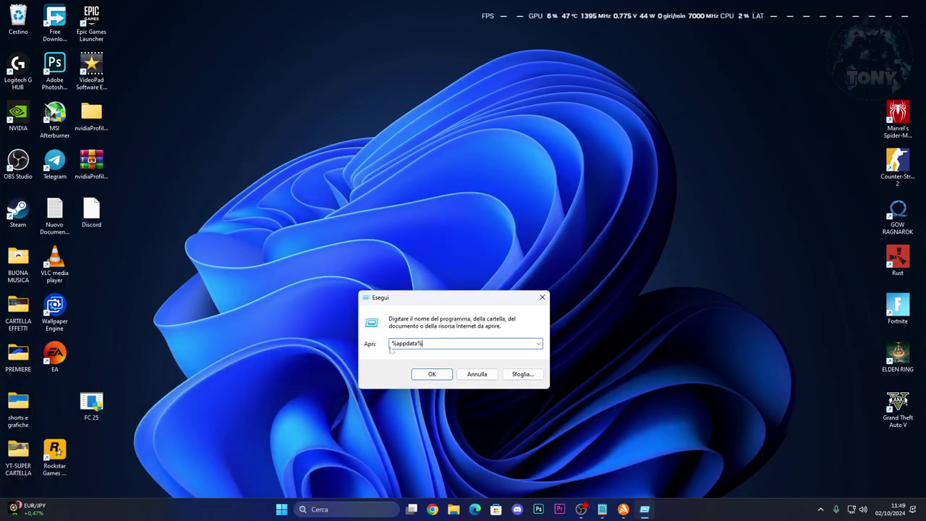
pyautogui.click(432, 374)
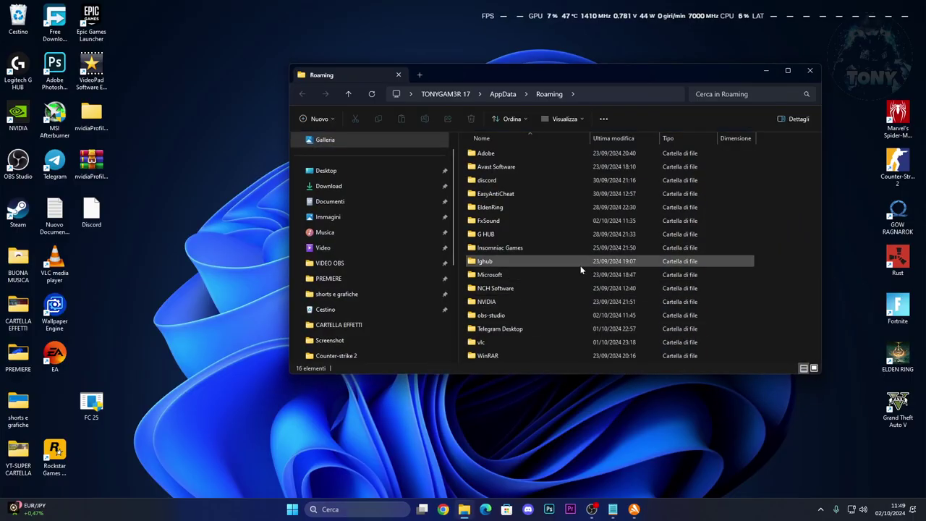
# - Locate the Electronic Arts folder inside AppData\Local, select it, and close the File Explorer window
pyautogui.click(504, 94)
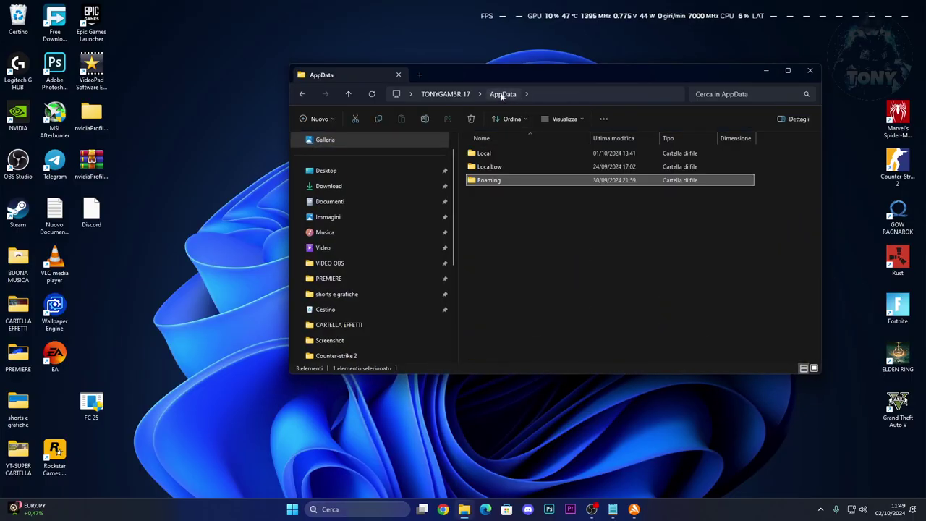
pyautogui.doubleClick(530, 156)
pyautogui.scroll(-5, 572, 239)
pyautogui.scroll(2, 582, 254)
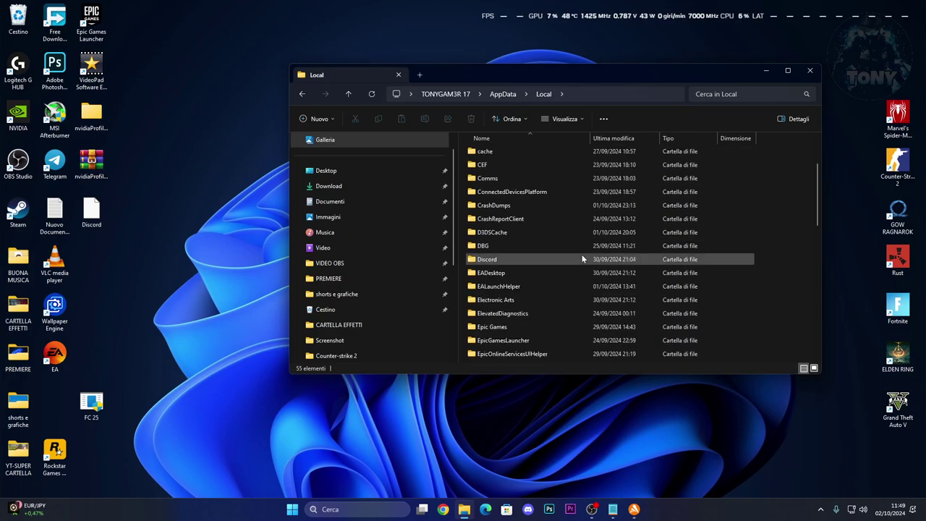
pyautogui.click(548, 303)
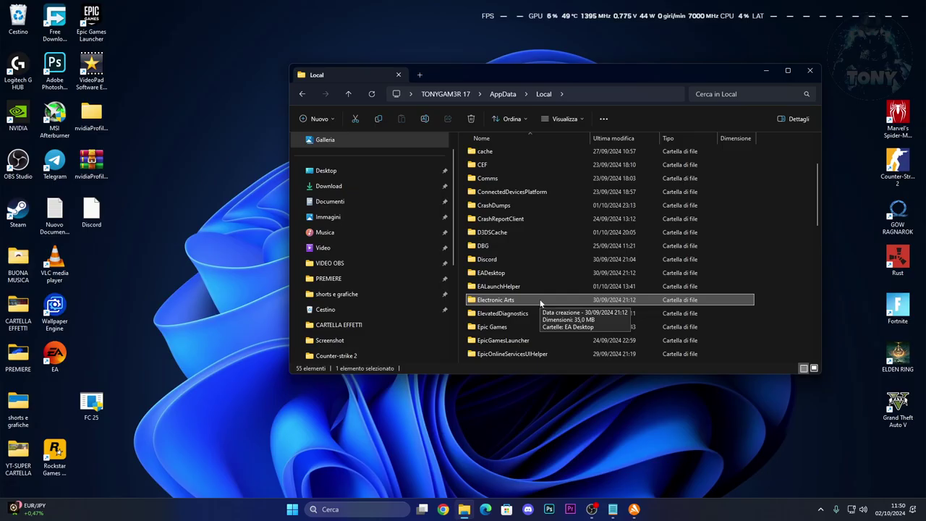
pyautogui.moveTo(608, 73); pyautogui.dragTo(557, 72)
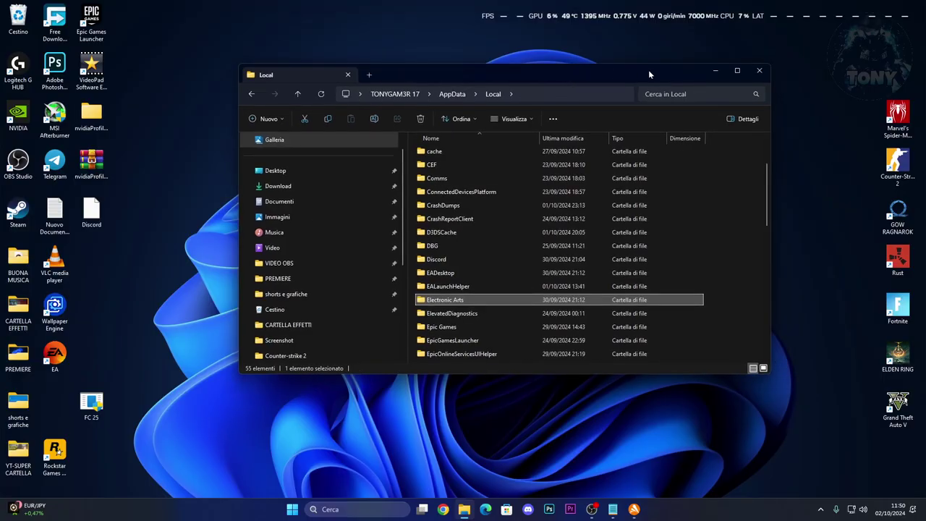
pyautogui.click(758, 71)
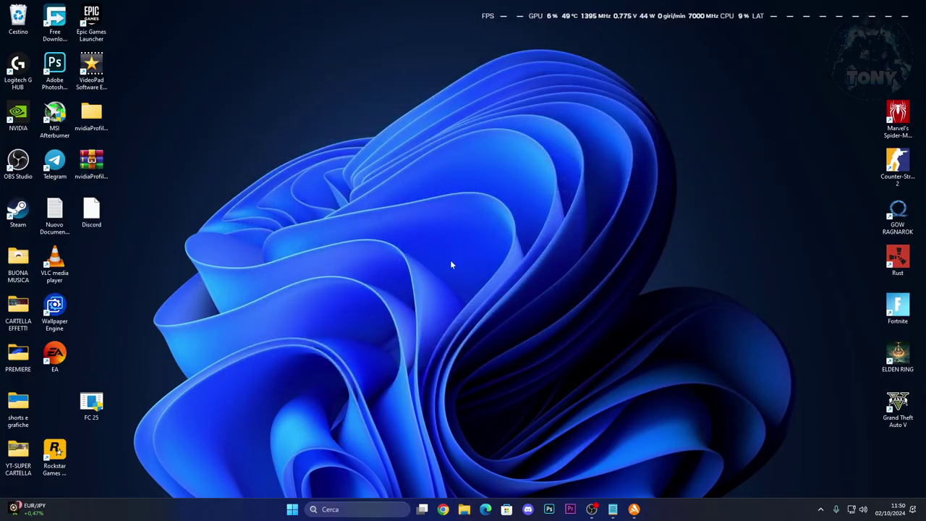